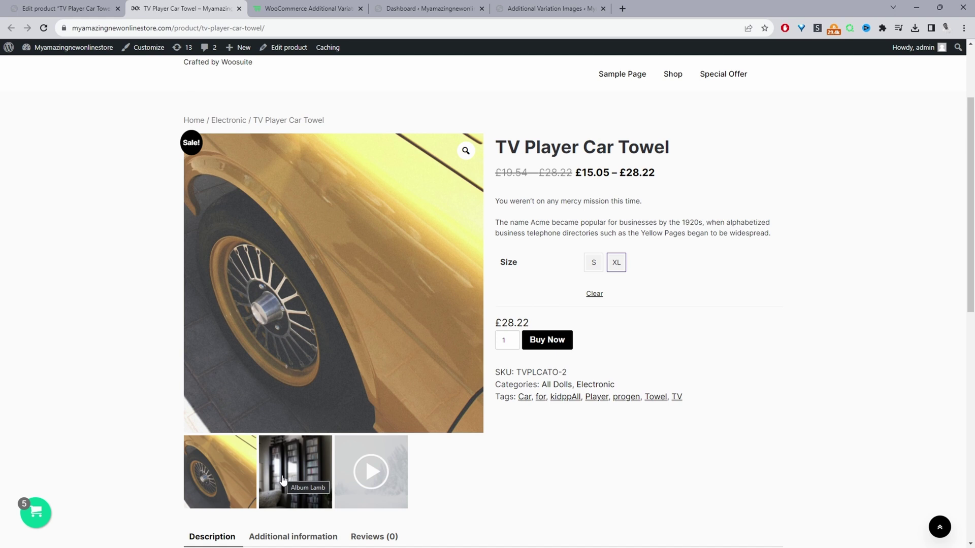
Play the product's YouTube video from the gallery, then switch to the Additional Variation Images page.
click(282, 480)
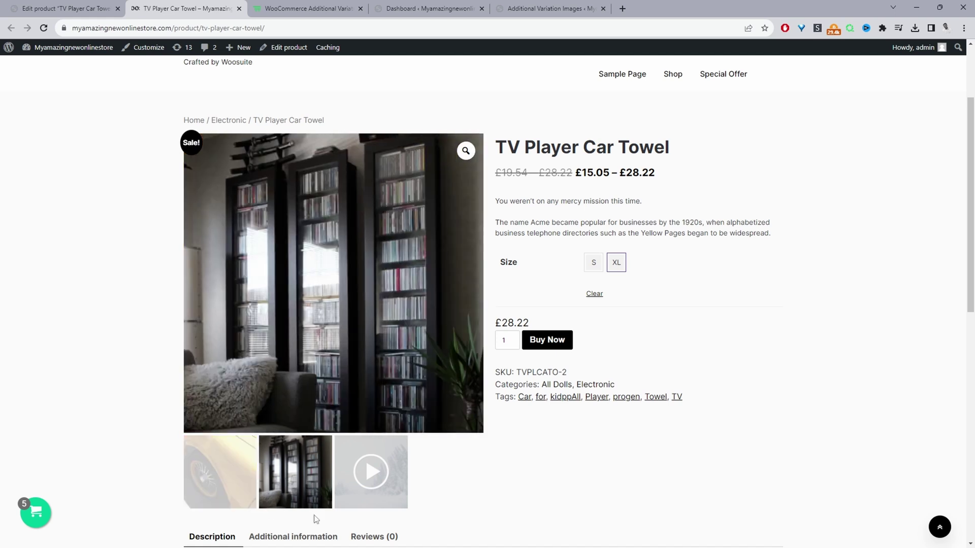
click(372, 473)
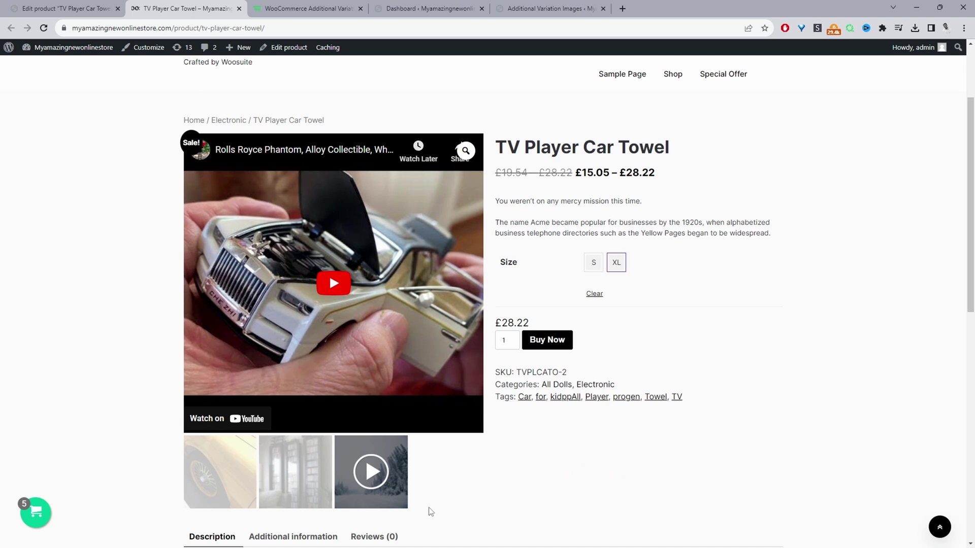
click(278, 8)
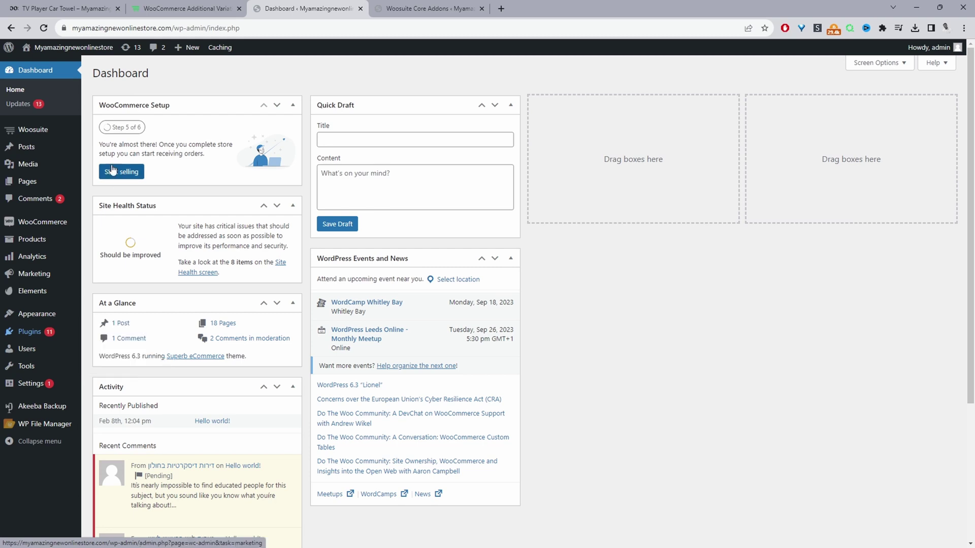
mouse_move(33, 130)
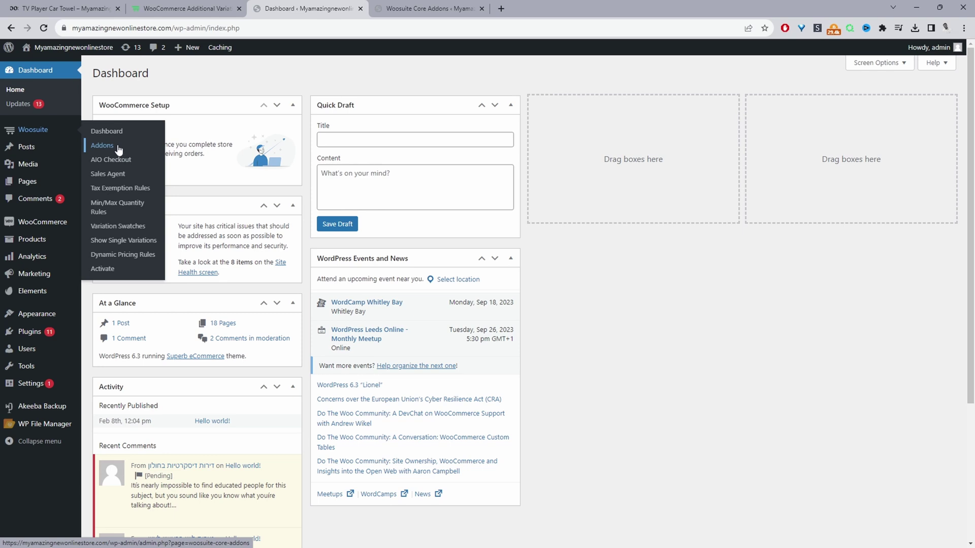
Switch on the Woosuite Additional Variation Images add-on and open its Manage settings.
click(412, 9)
scroll(385, 339, down, 3)
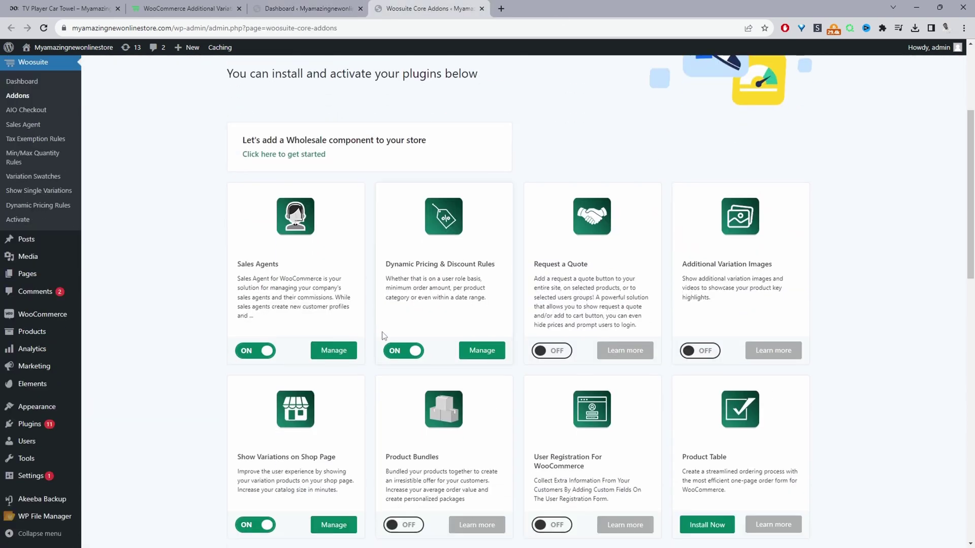
scroll(383, 335, down, 1)
scroll(383, 336, down, 2)
scroll(728, 272, up, 3)
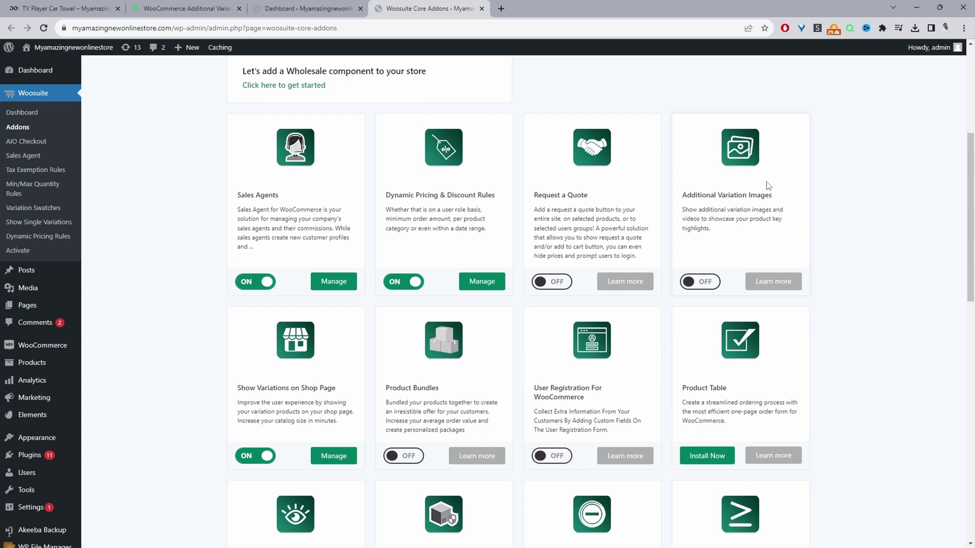
click(701, 287)
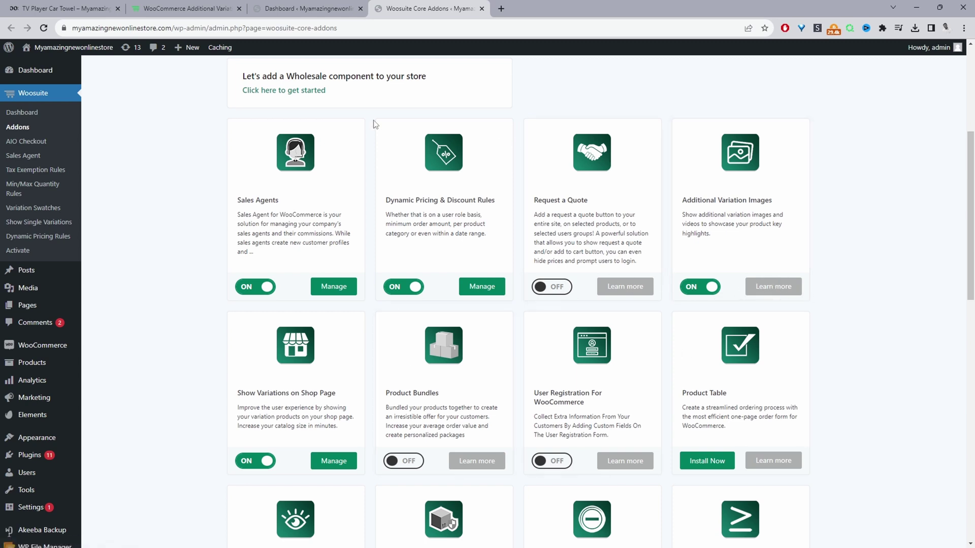
click(770, 293)
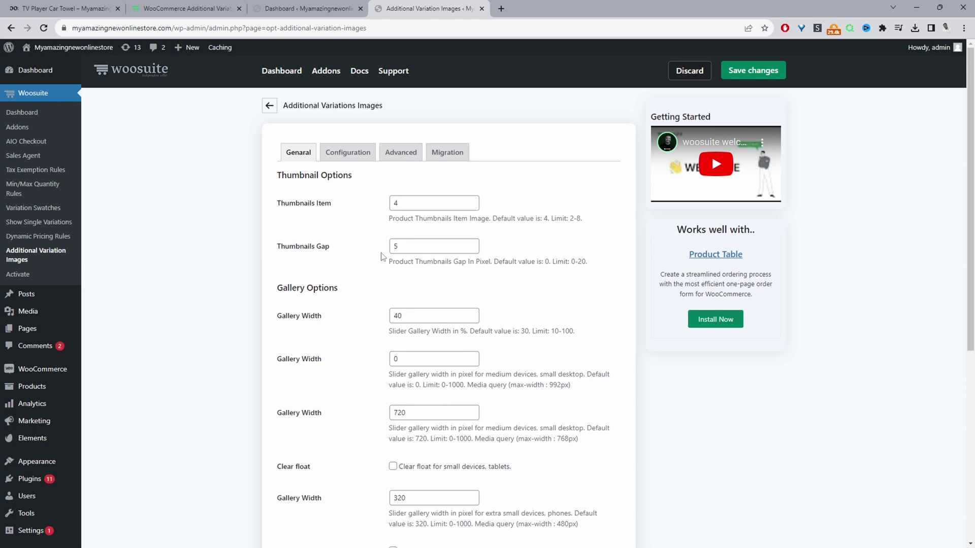
scroll(420, 264, down, 1)
scroll(420, 263, down, 2)
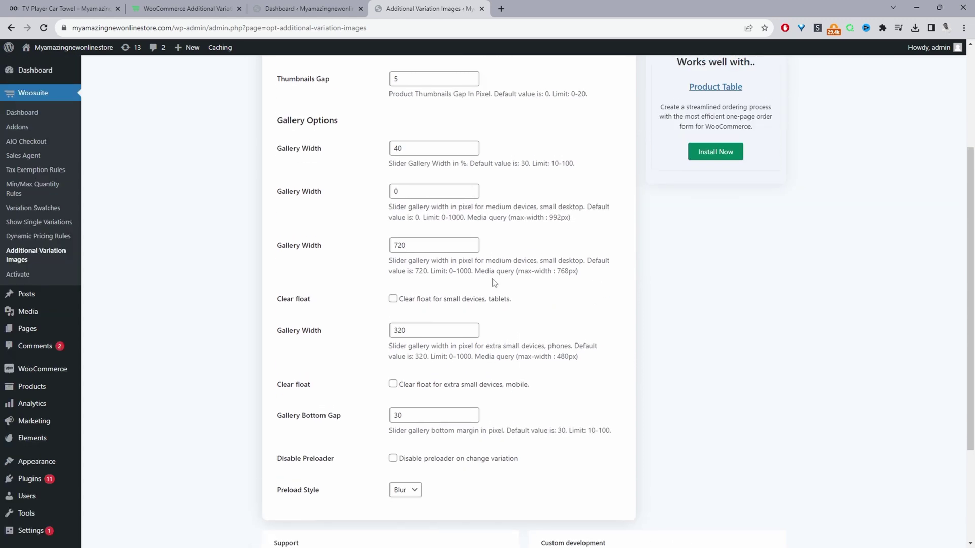
scroll(505, 248, up, 3)
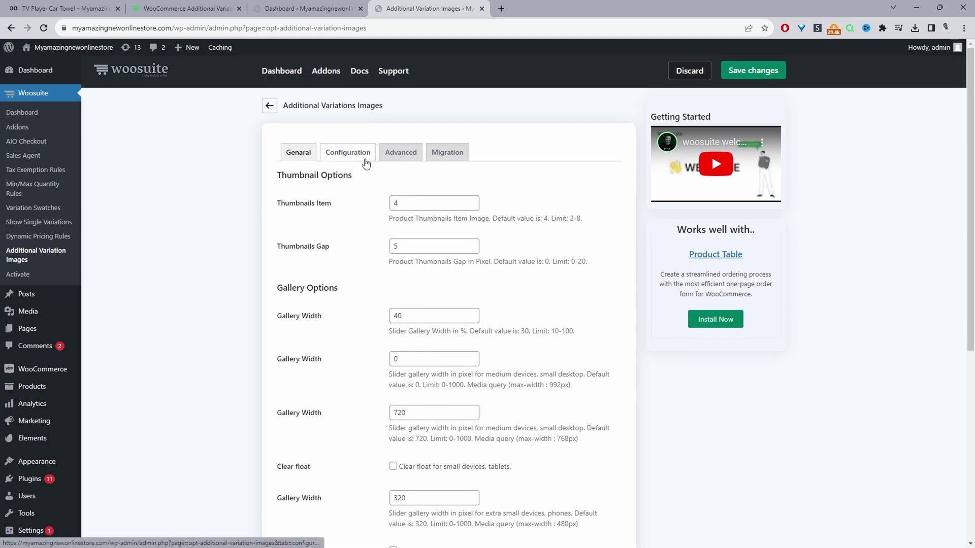
Save the General settings with a 5 px thumbnail gap and 40% gallery width.
click(760, 78)
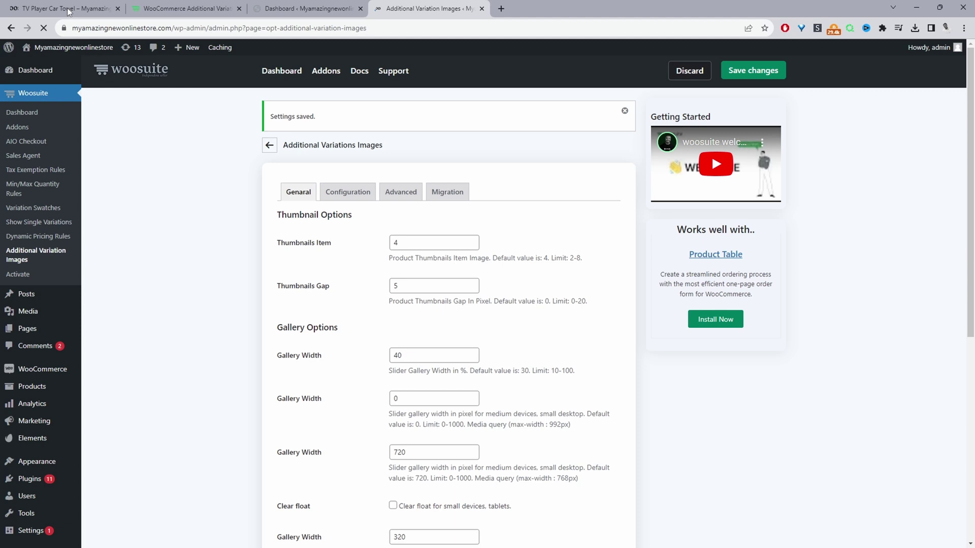
key(ctrl+1)
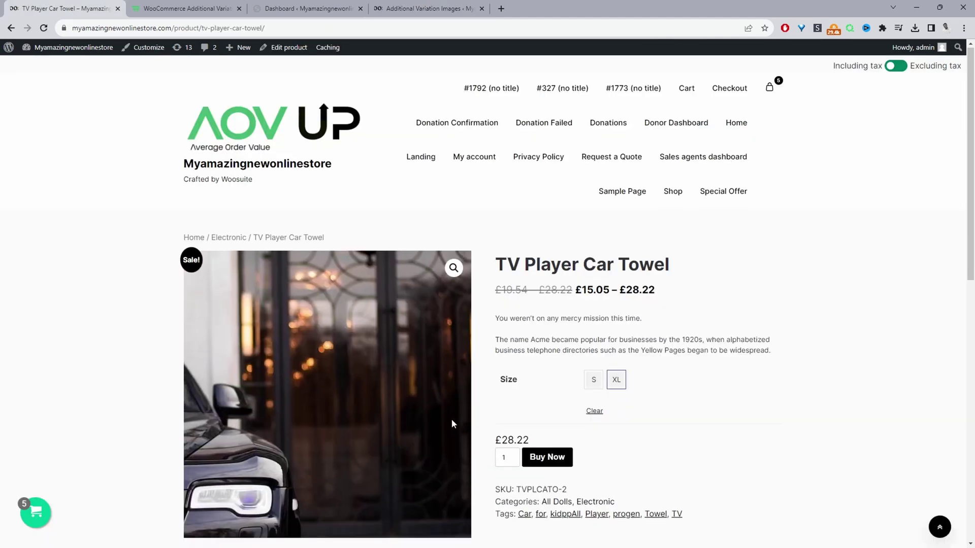
scroll(687, 374, down, 1)
scroll(688, 374, down, 1)
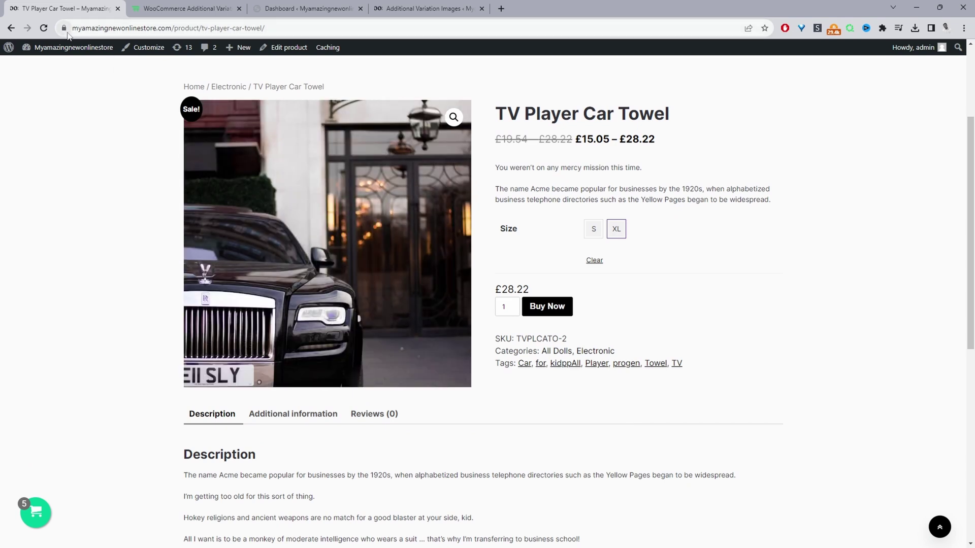
click(46, 30)
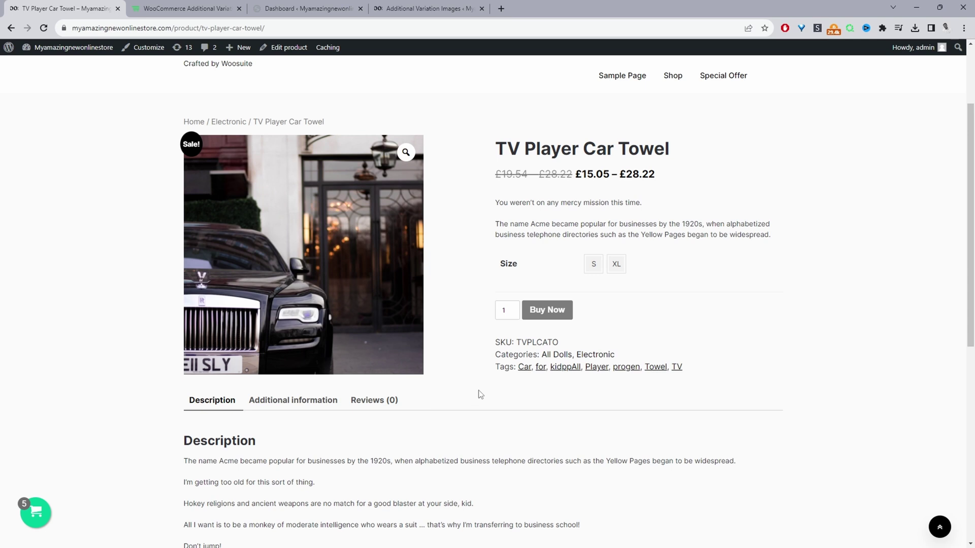
Change the gallery width from 40% to 50%, save it, and return to the product page.
click(396, 8)
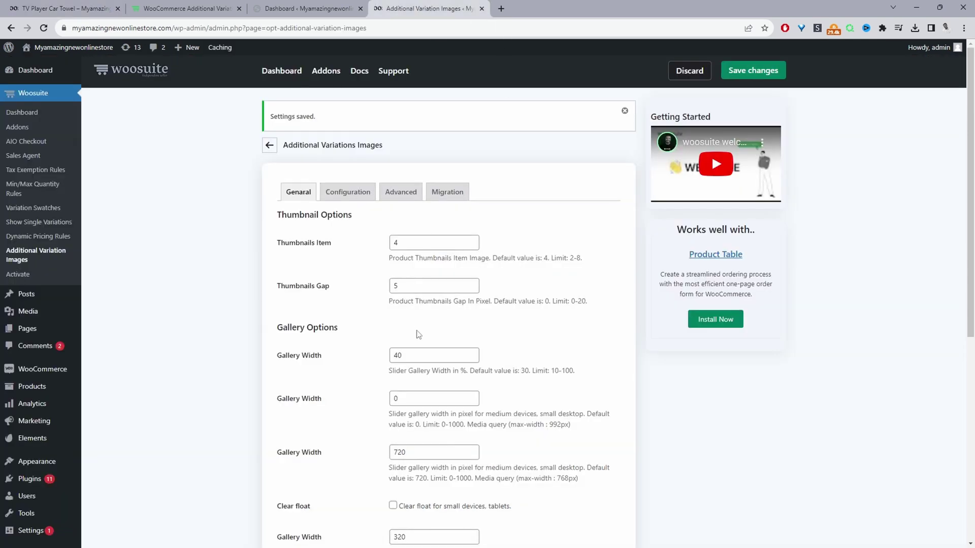
drag(396, 356, 380, 359)
click(753, 70)
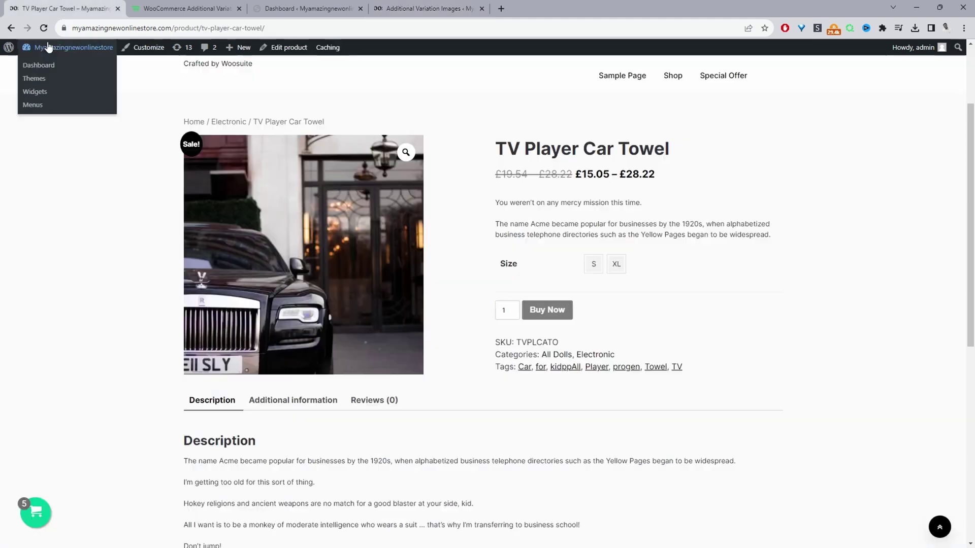
click(61, 9)
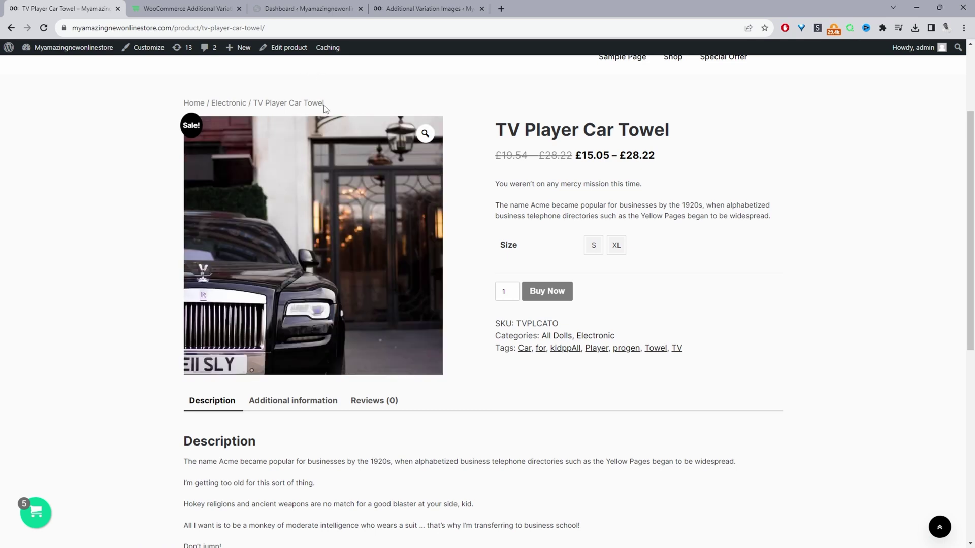
Set the gold car wheel image as the XL variation's image.
click(285, 47)
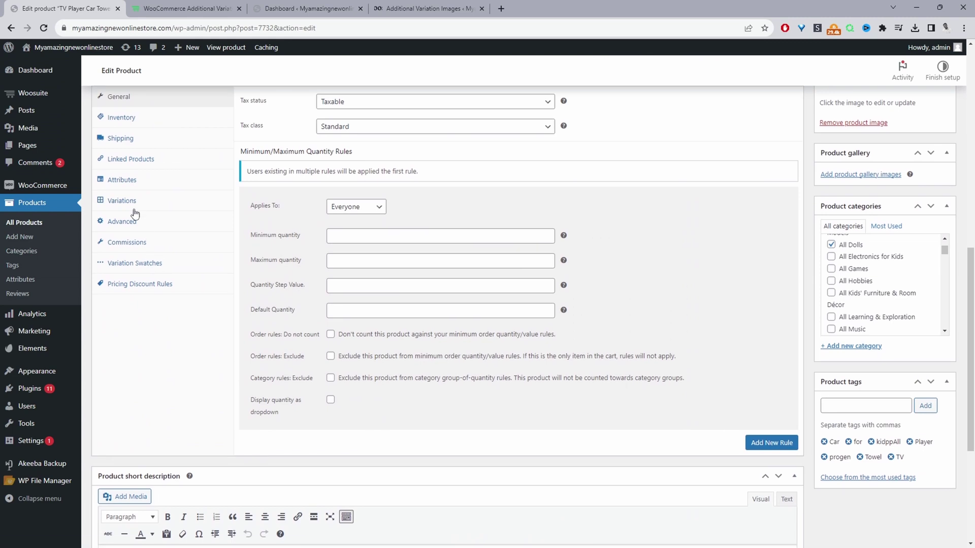
click(130, 201)
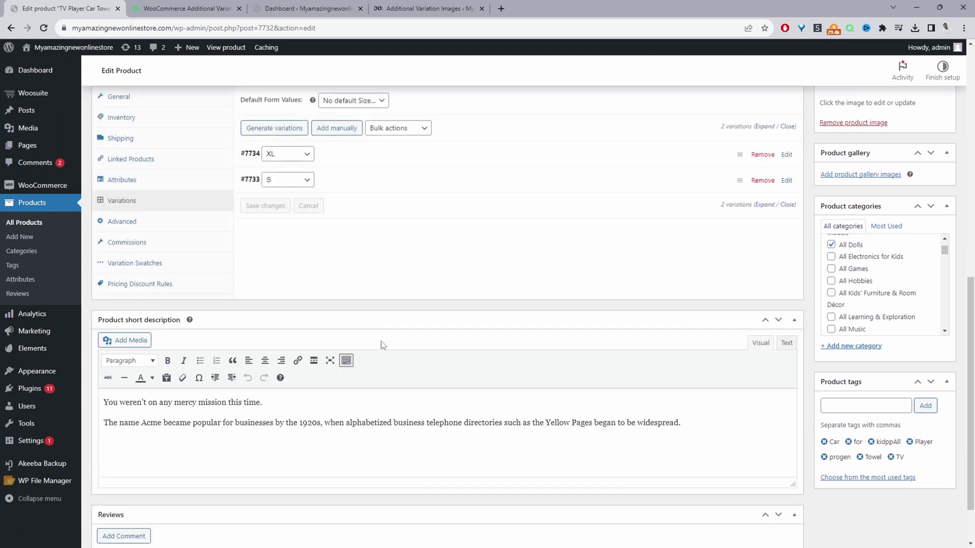
scroll(327, 266, up, 2)
scroll(478, 251, down, 2)
click(364, 163)
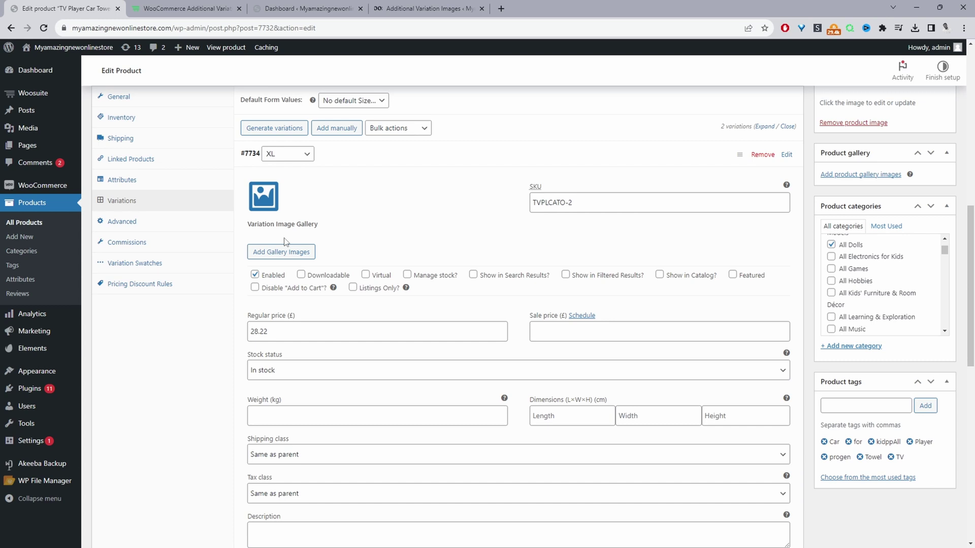
click(264, 196)
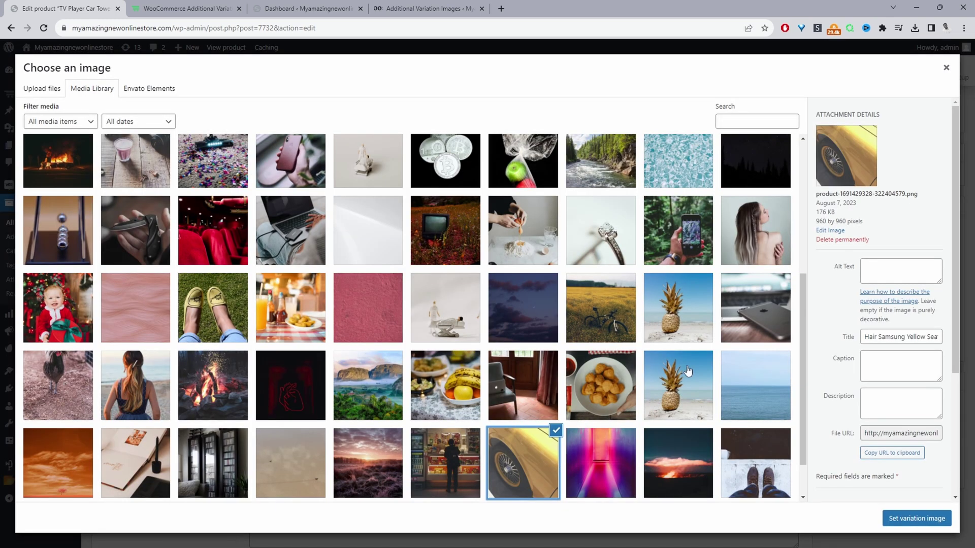
click(921, 520)
Add the dark window photo to the XL variation gallery and update the product.
click(292, 253)
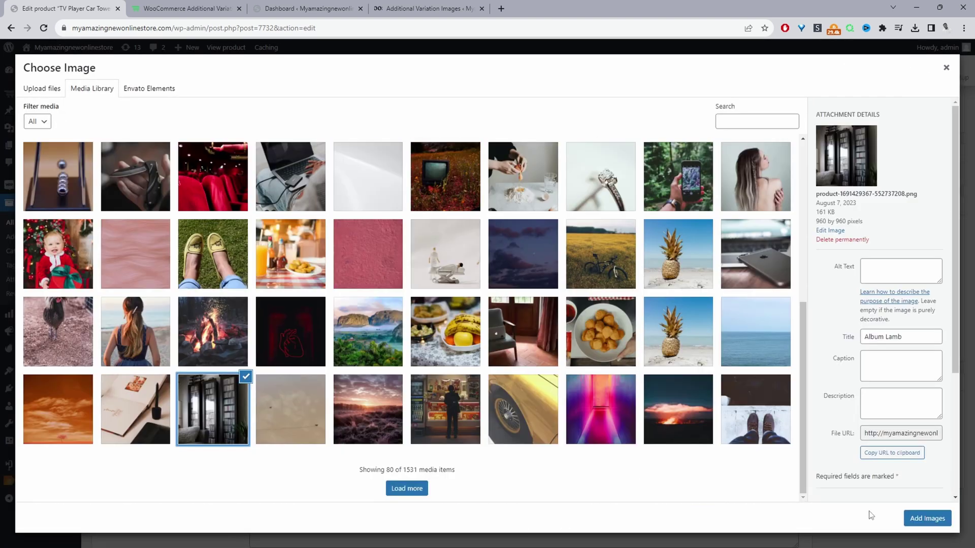
click(927, 519)
scroll(930, 518, up, 3)
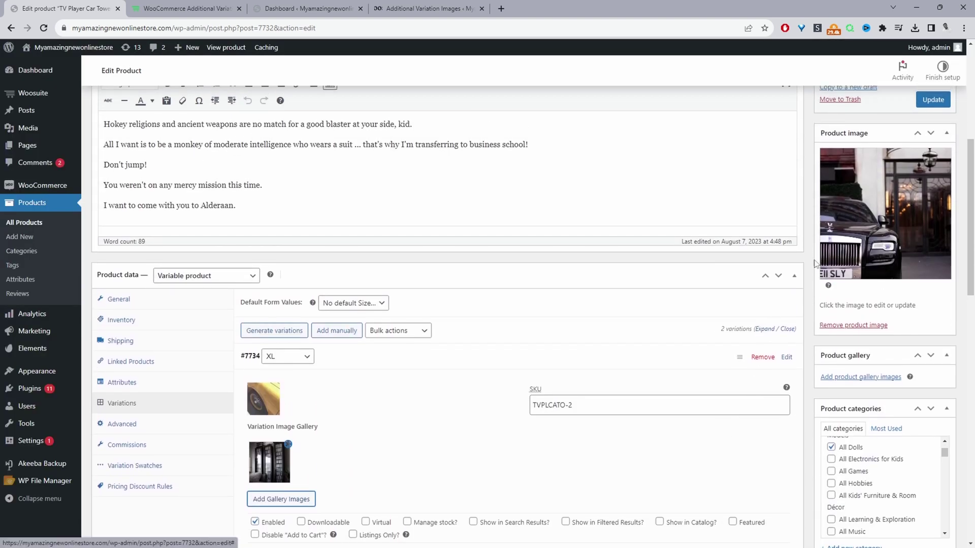
click(932, 100)
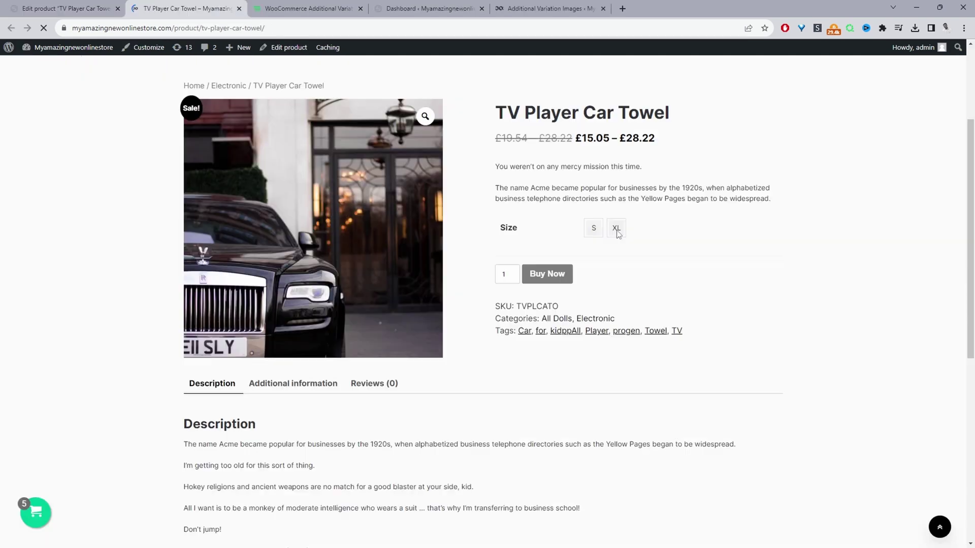
Choose XL on the storefront, then copy the YouTube video's URL and close its window.
click(615, 229)
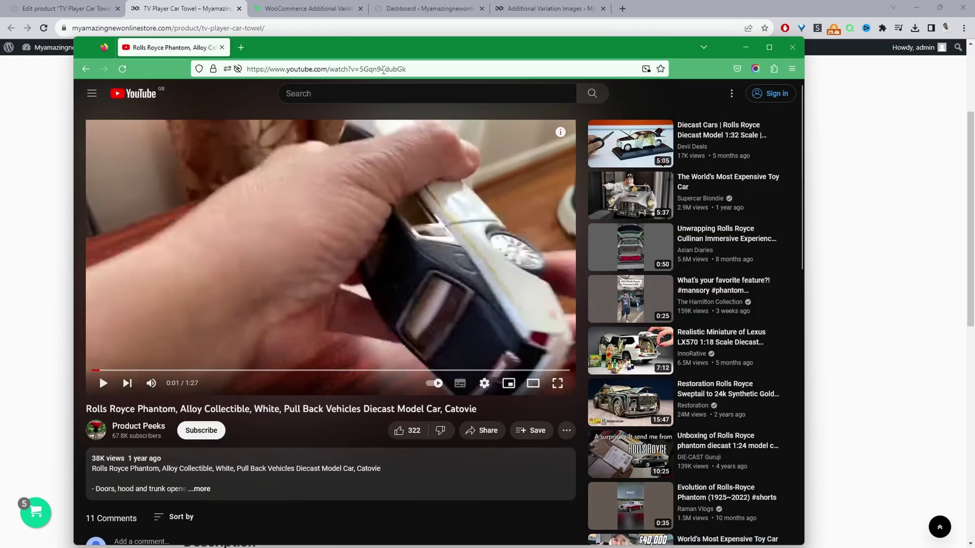
click(379, 71)
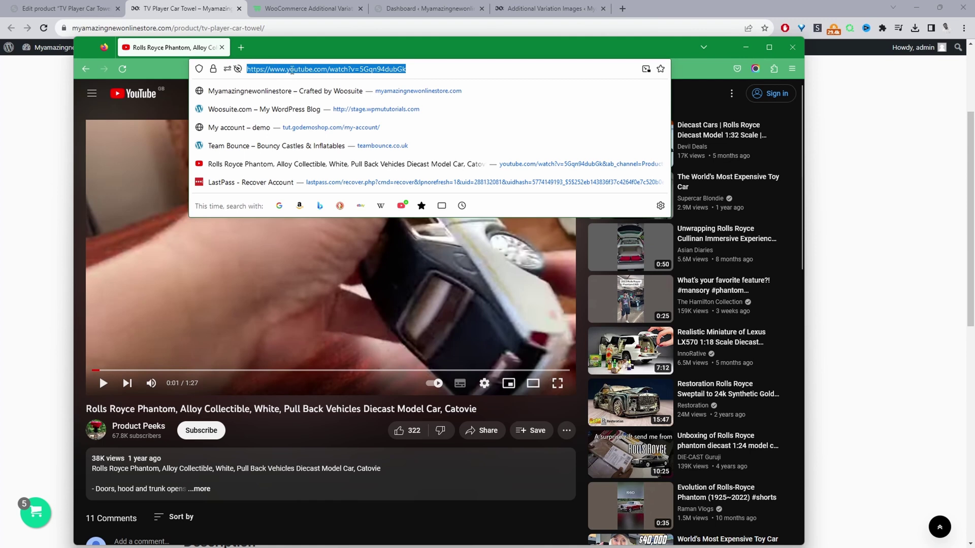
key(ctrl+w)
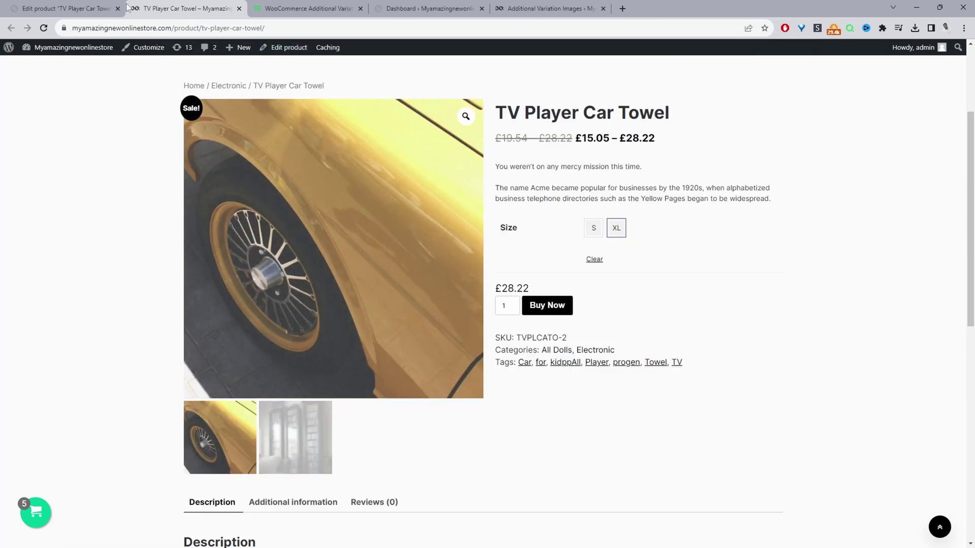
Select the snowy forest photo for the XL variation #7734 gallery.
click(83, 8)
scroll(454, 350, down, 8)
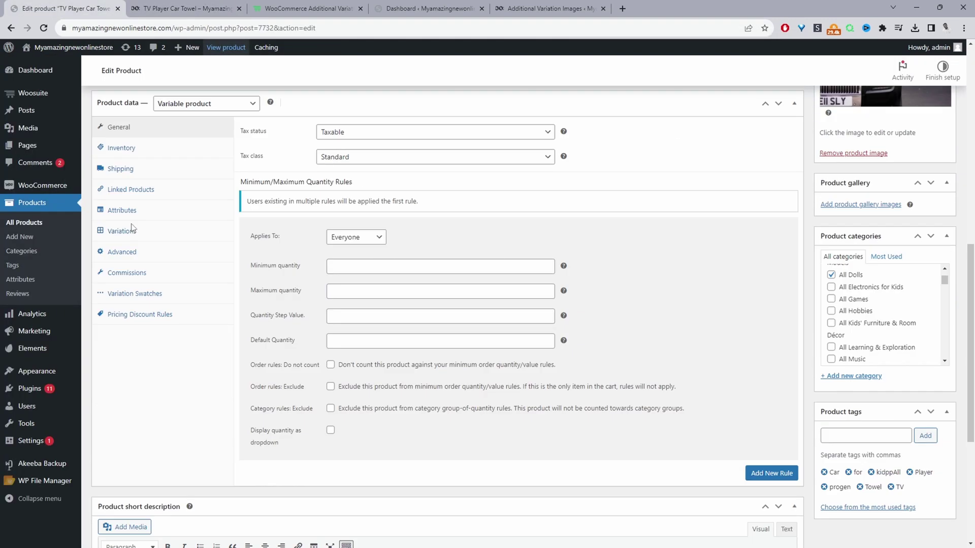
click(128, 231)
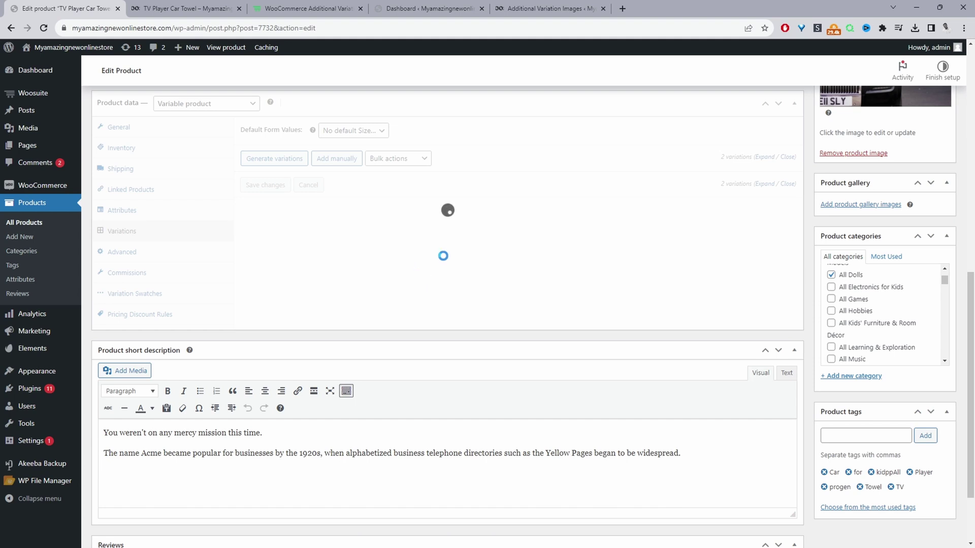
click(445, 210)
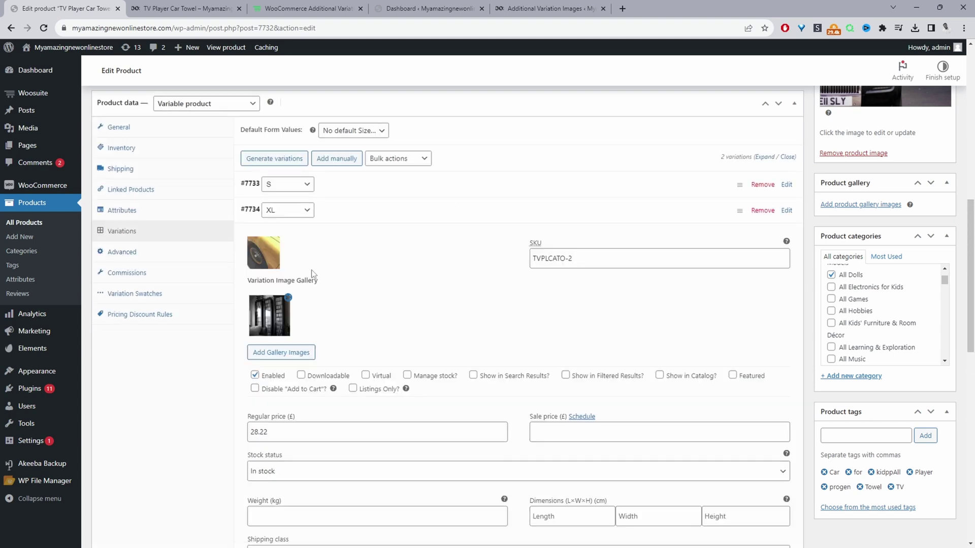
click(288, 354)
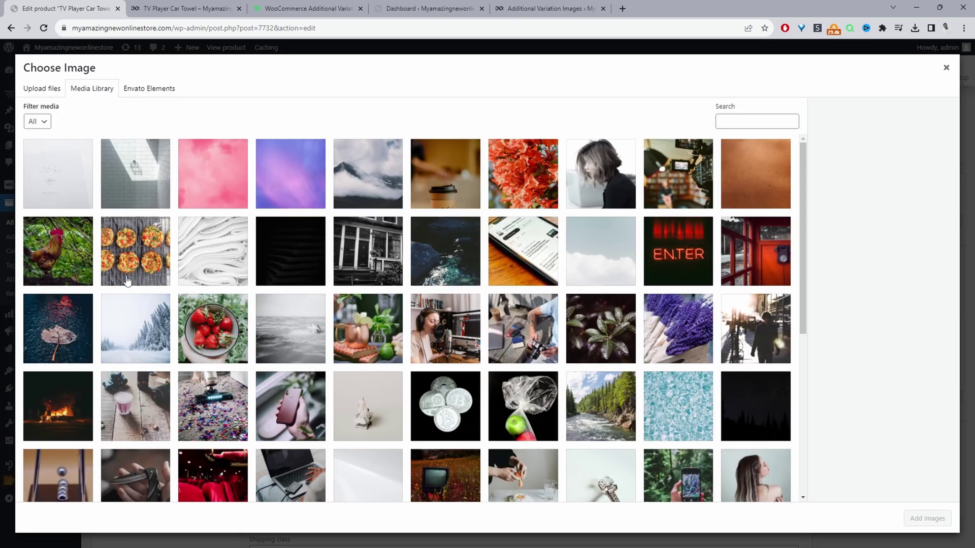
click(138, 328)
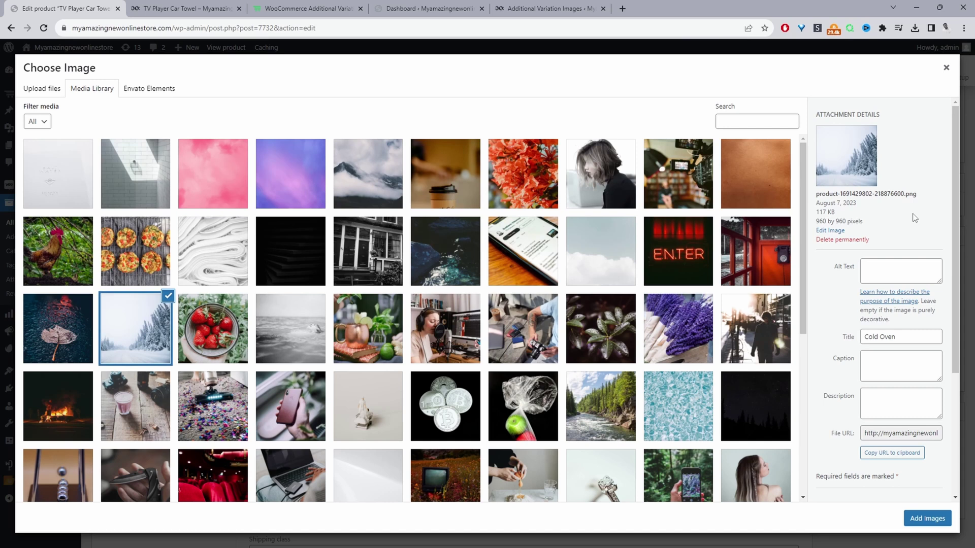
scroll(912, 275, down, 3)
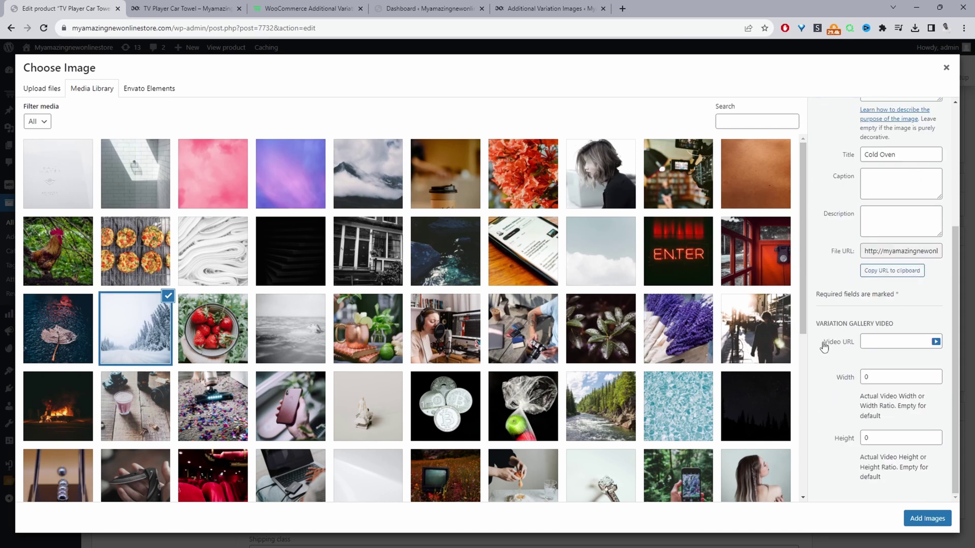
Paste the copied YouTube URL as the snowy photo's video and add it to the gallery.
right_click(869, 341)
click(779, 232)
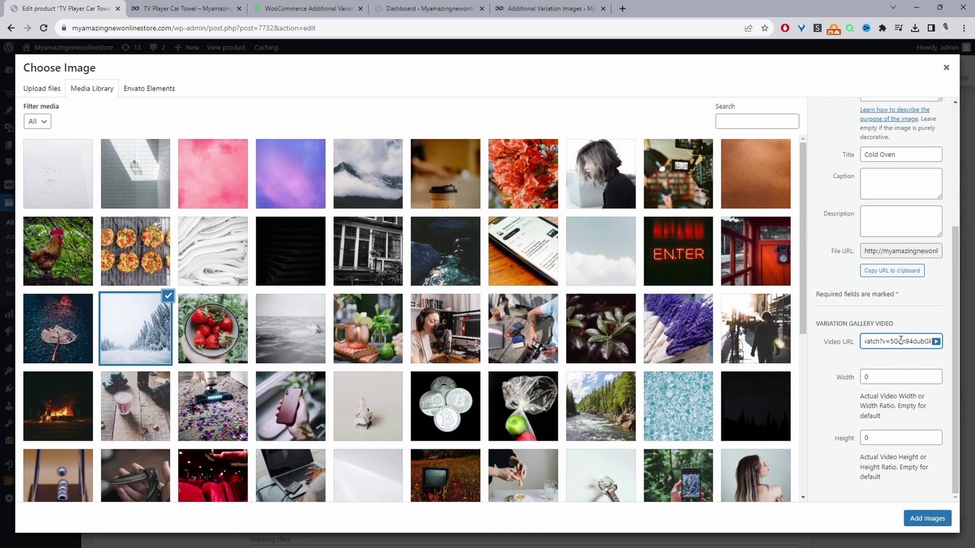
drag(902, 341, 931, 341)
click(918, 523)
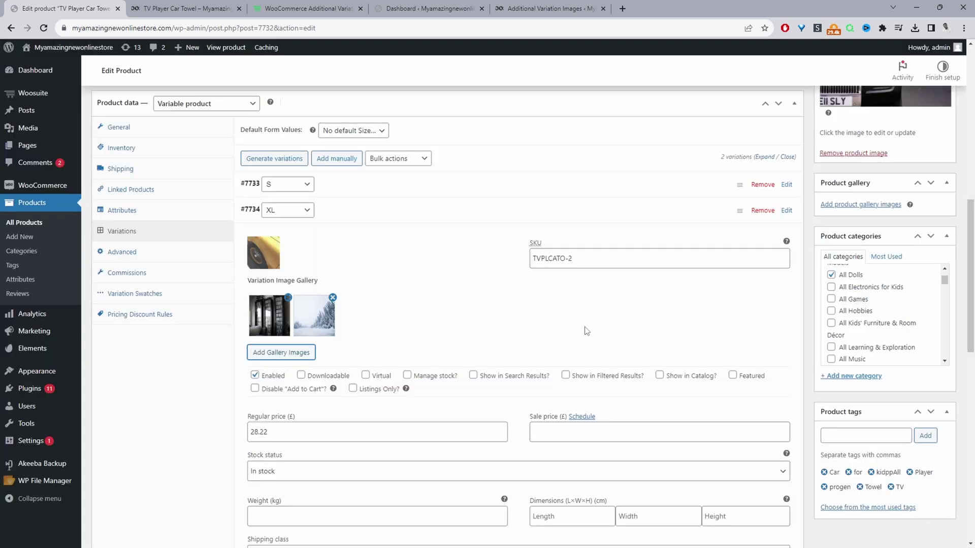
scroll(729, 338, up, 3)
Update the product, reload the storefront, choose XL, and play the gallery's Rolls Royce video.
click(932, 181)
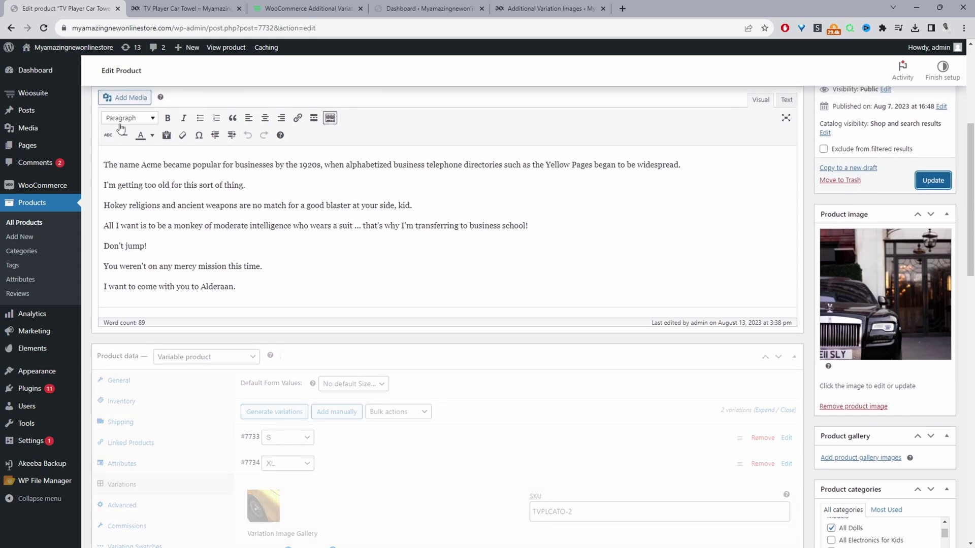
click(187, 8)
click(44, 27)
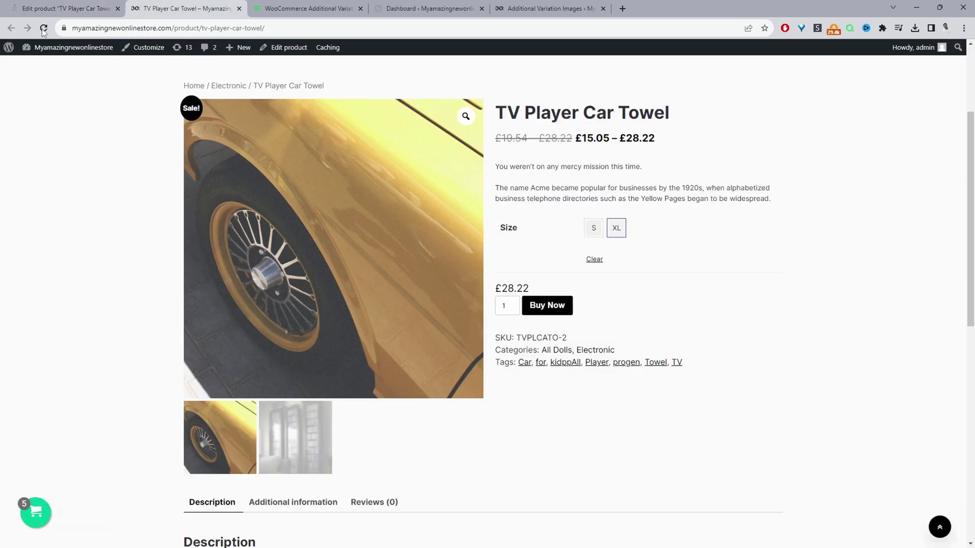
click(614, 266)
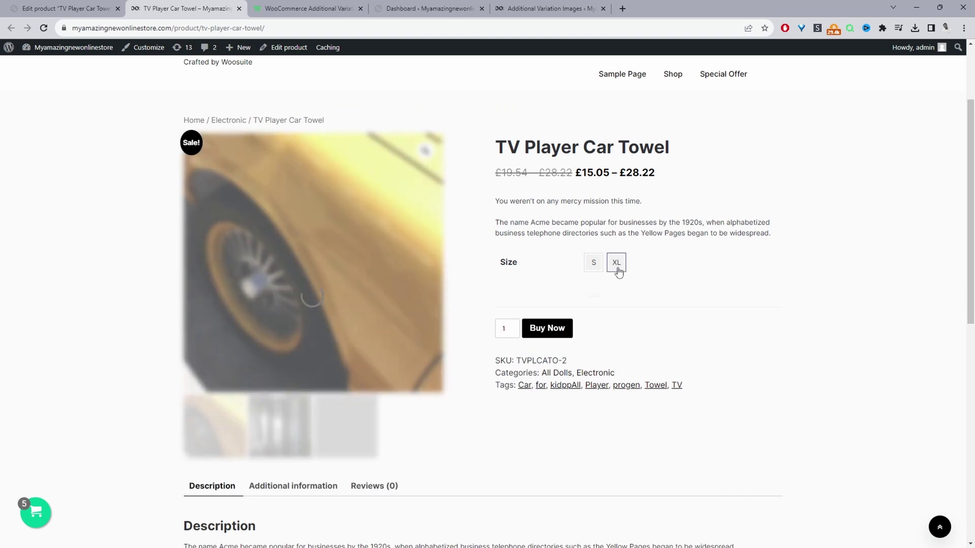
scroll(371, 411, down, 1)
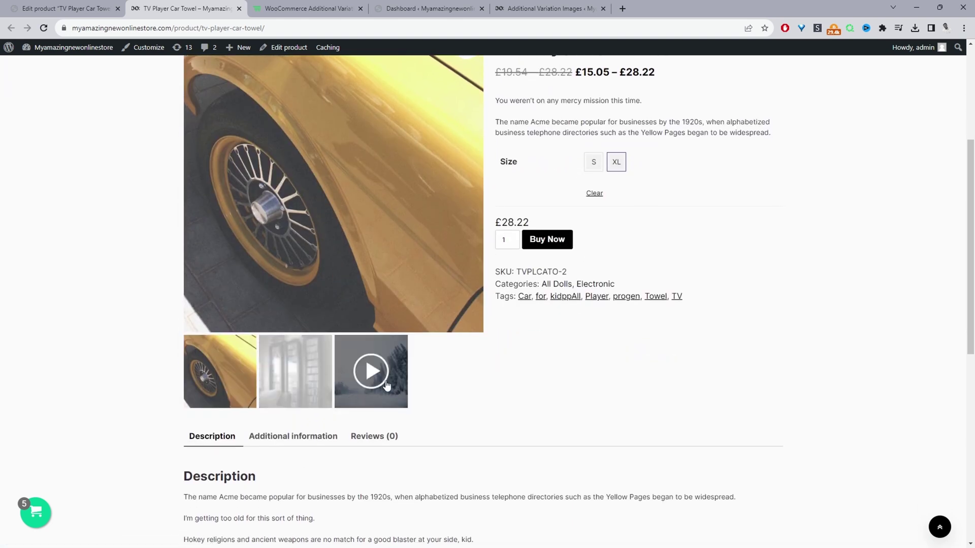
click(387, 386)
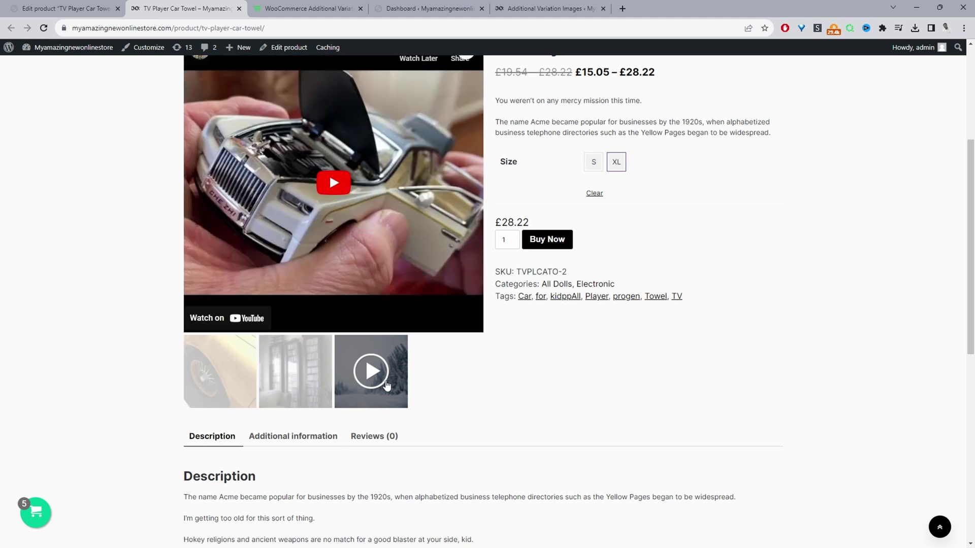
scroll(329, 273, up, 1)
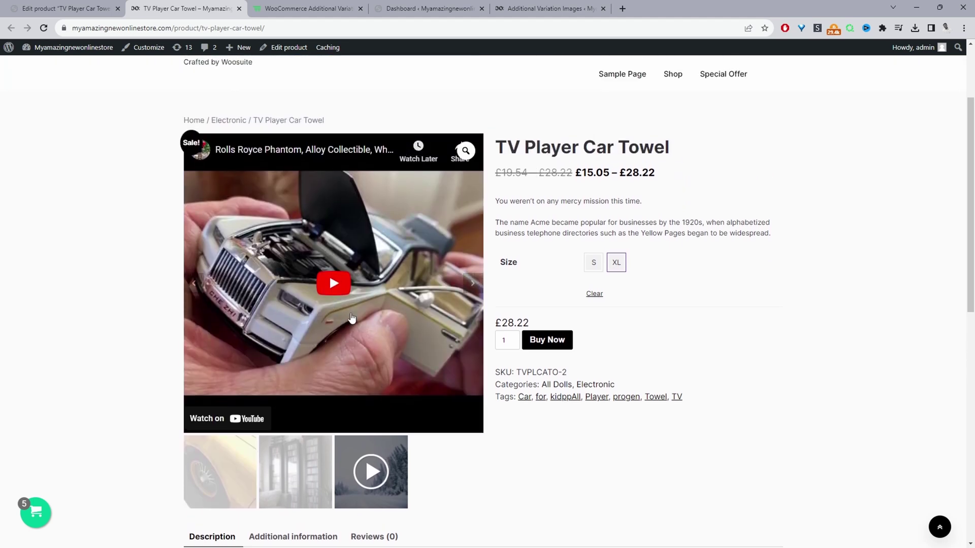